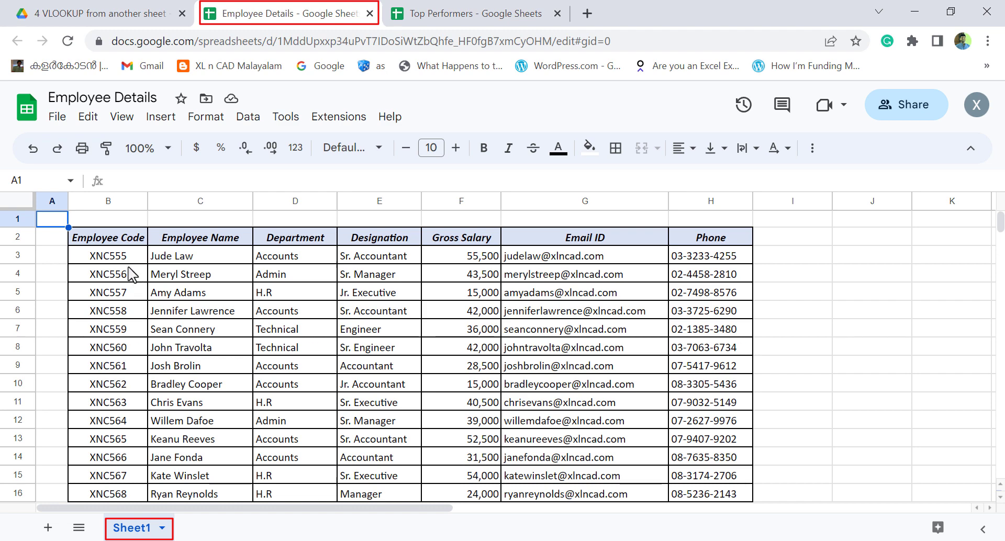
Bring up Top Performers with its ten employee codes, after glancing at the Employee Details source data
{"action": "scroll", "coordinate": [621, 385], "scroll_direction": "down", "scroll_amount": 14}
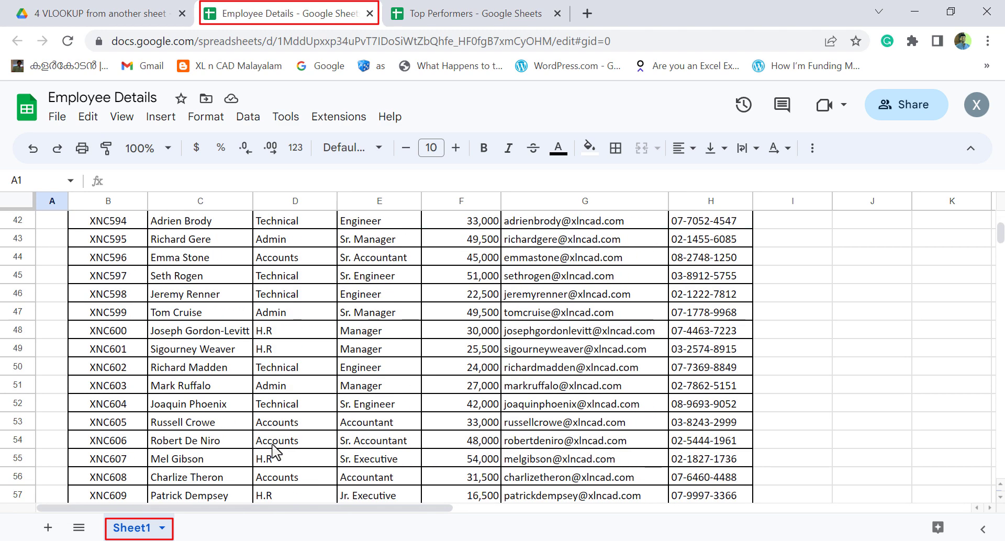
{"action": "scroll", "coordinate": [281, 447], "scroll_direction": "up", "scroll_amount": 2}
{"action": "scroll", "coordinate": [281, 448], "scroll_direction": "up", "scroll_amount": 11}
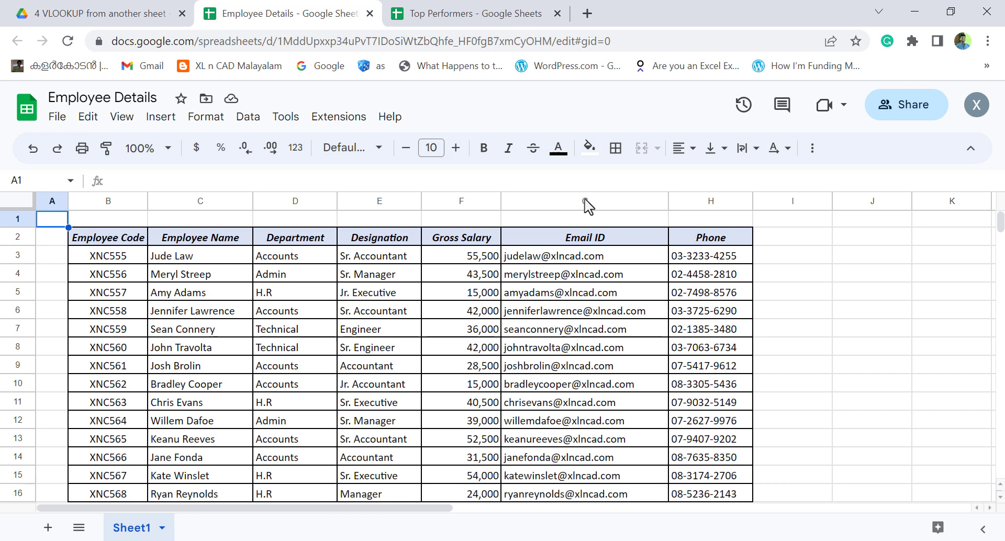
{"action": "left_click", "coordinate": [435, 19]}
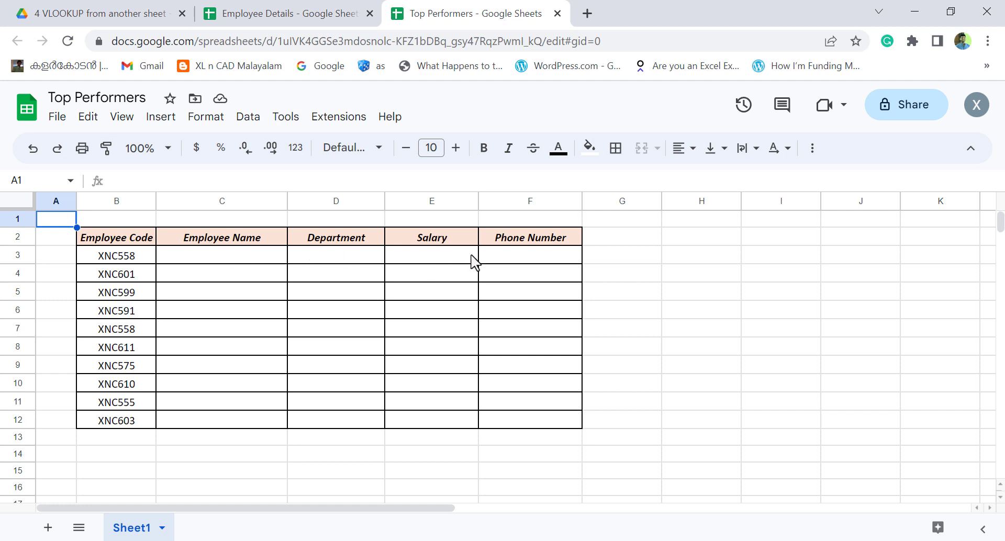
{"action": "left_click", "coordinate": [273, 16]}
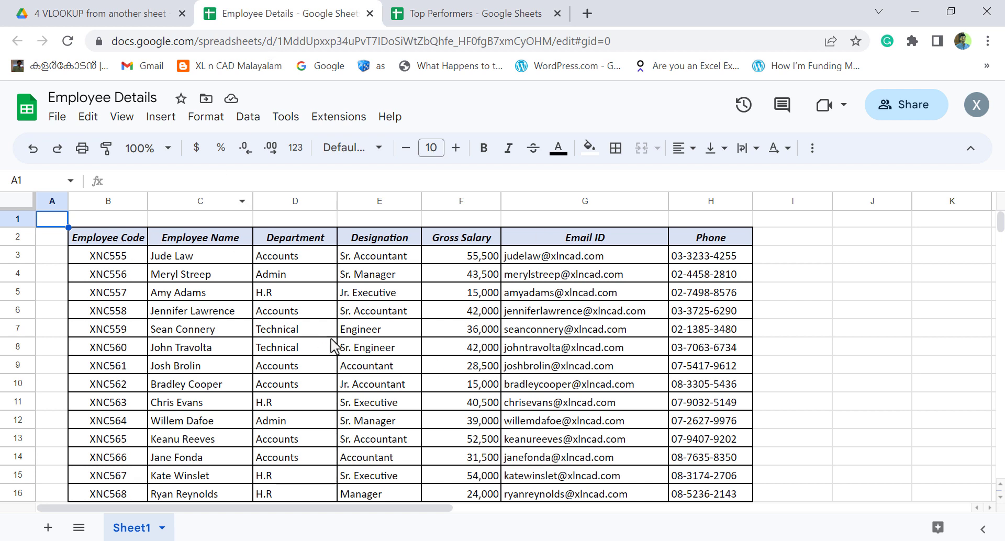
{"action": "left_click", "coordinate": [482, 16]}
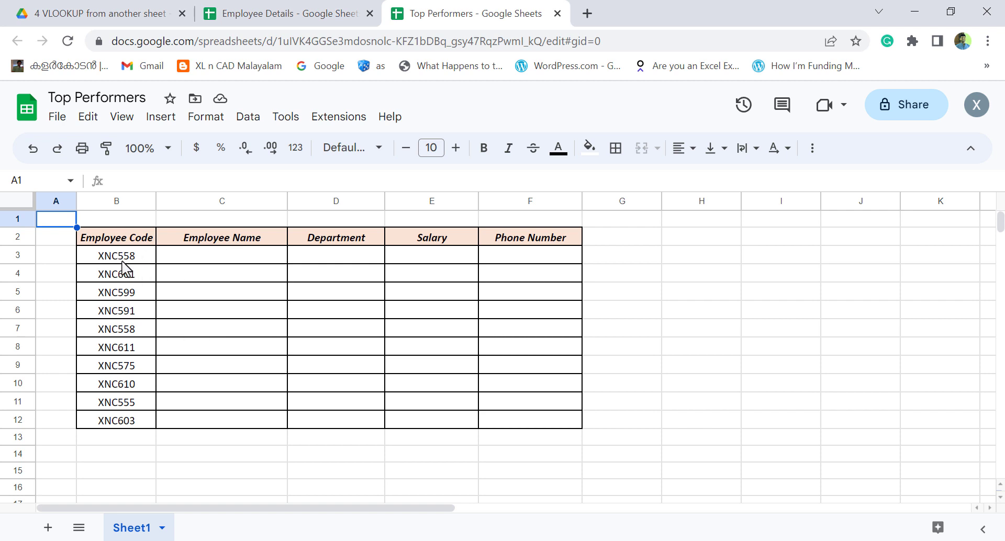
Start C3's formula as =VLOOKUP(B3, using the employee code as the lookup key
{"action": "left_click", "coordinate": [212, 256]}
{"action": "type", "text": "="}
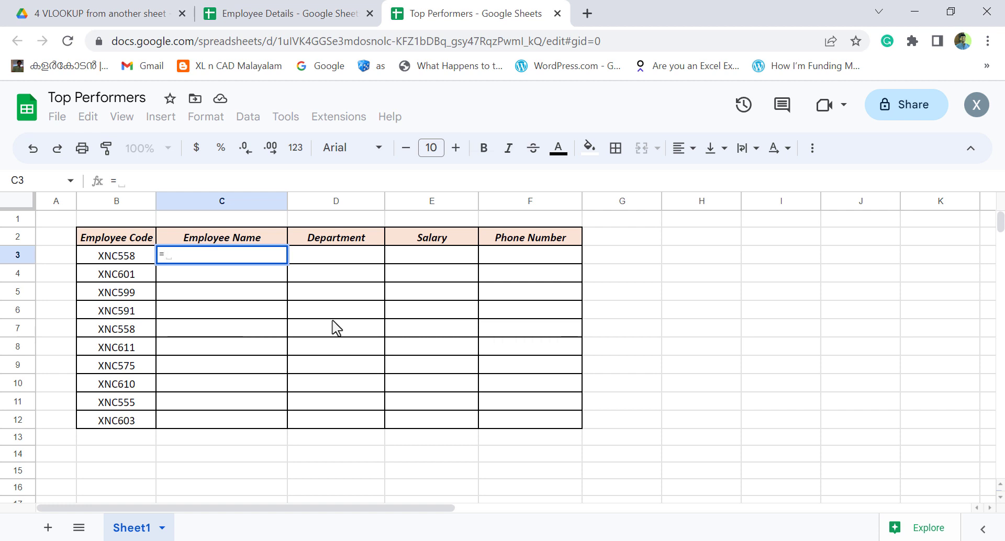
{"action": "type", "text": "VLOOKUP("}
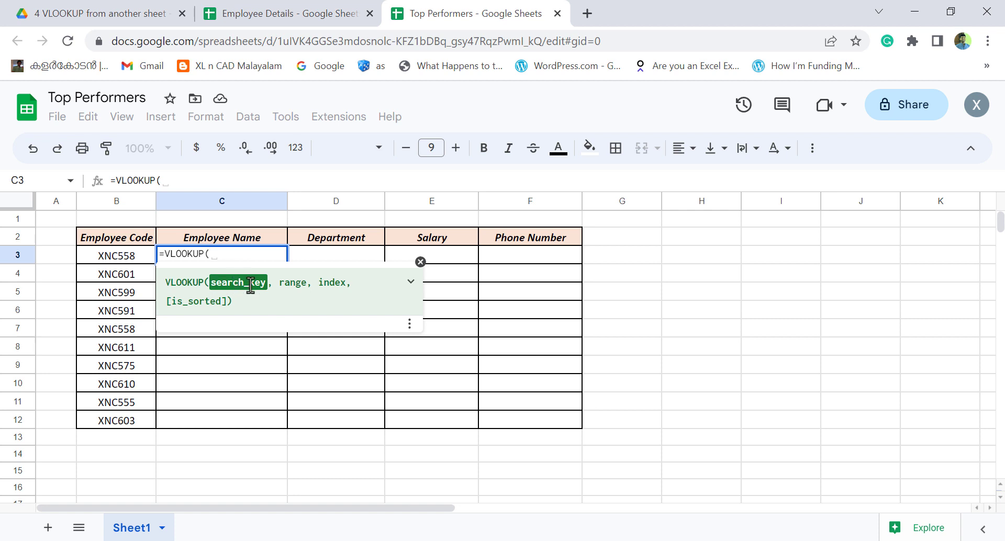
{"action": "left_click", "coordinate": [108, 262]}
{"action": "type", "text": ","}
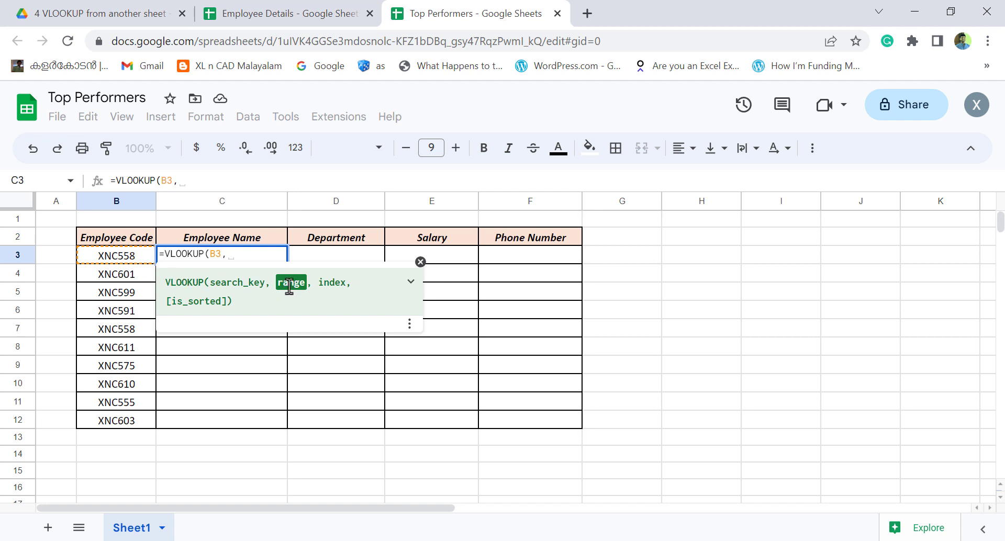
{"action": "left_click", "coordinate": [280, 20]}
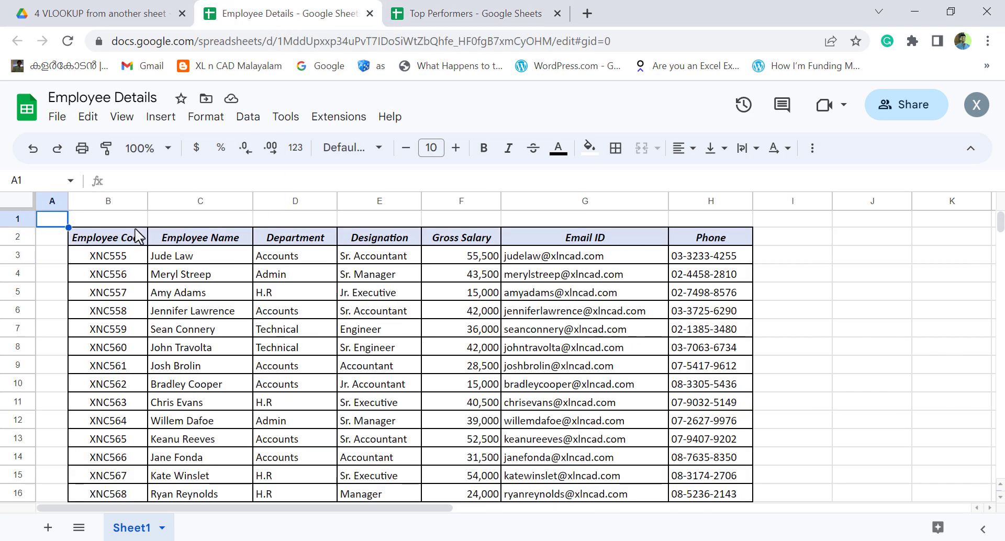
{"action": "left_click", "coordinate": [476, 15]}
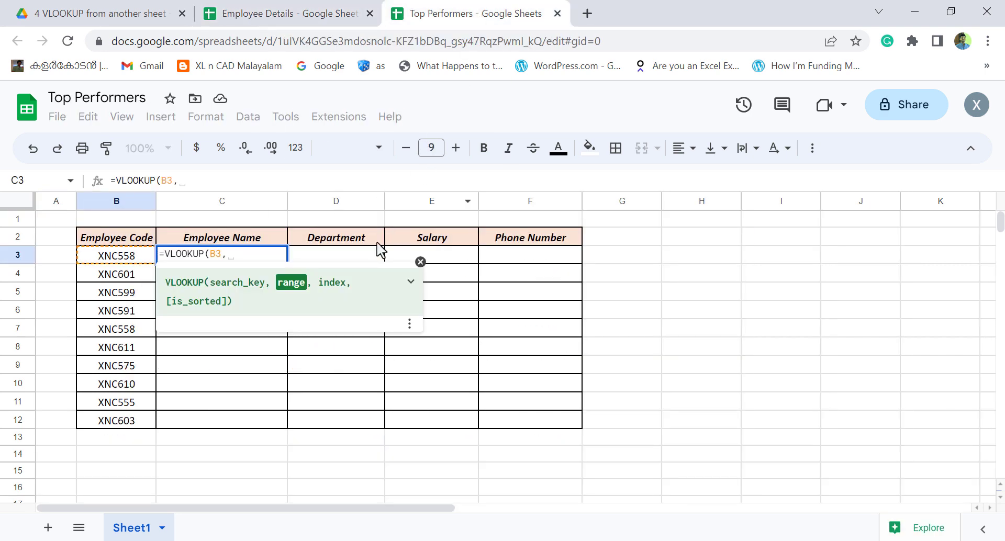
Add IMPORTRANGE( to C3 and copy the Employee Details spreadsheet URL
{"action": "type", "text": "IMPORTRANGE"}
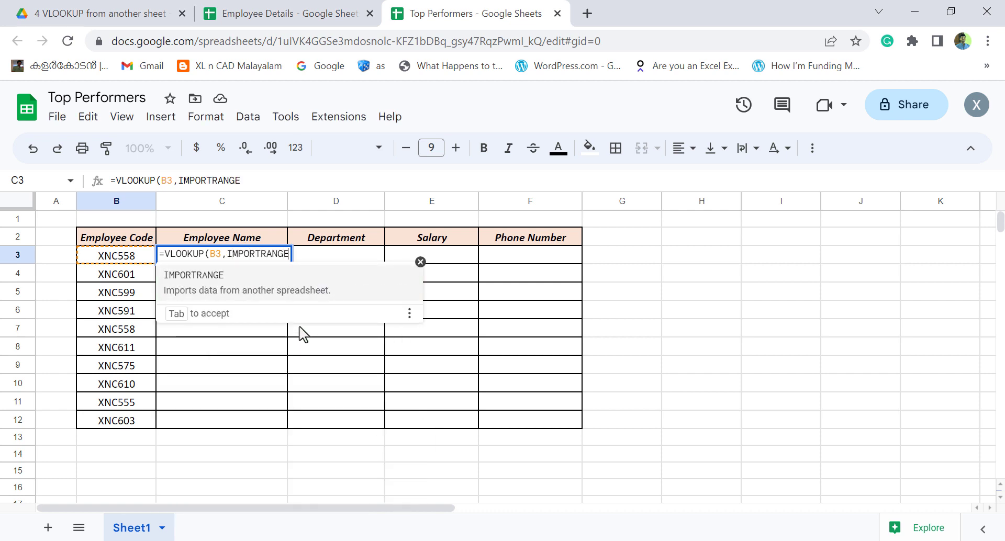
{"action": "type", "text": "("}
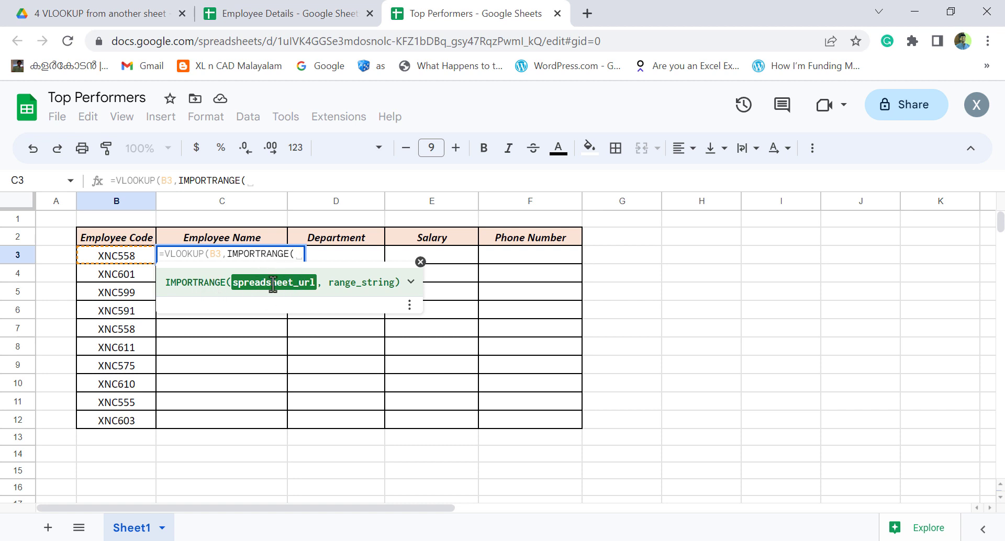
{"action": "left_click", "coordinate": [291, 16]}
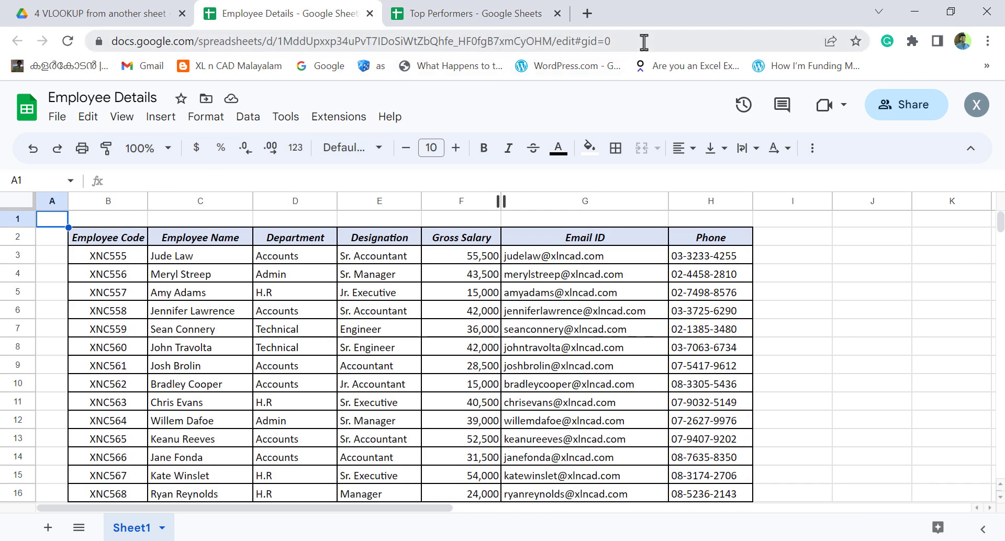
{"action": "left_click", "coordinate": [617, 41]}
{"action": "right_click", "coordinate": [586, 46]}
{"action": "left_click", "coordinate": [625, 148]}
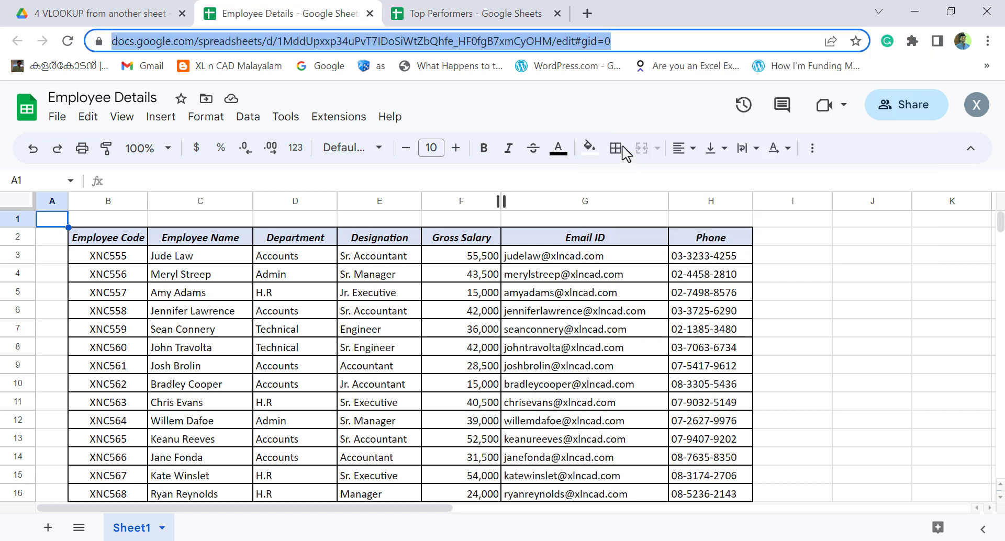
Paste the Employee Details URL, in quotes, into C3's IMPORTRANGE argument
{"action": "left_click", "coordinate": [500, 14]}
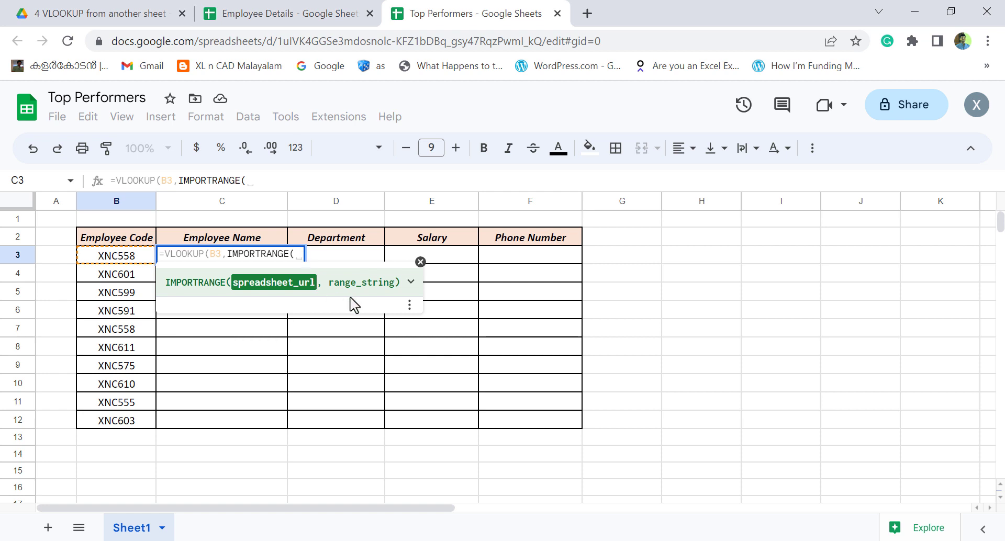
{"action": "type", "text": "\""}
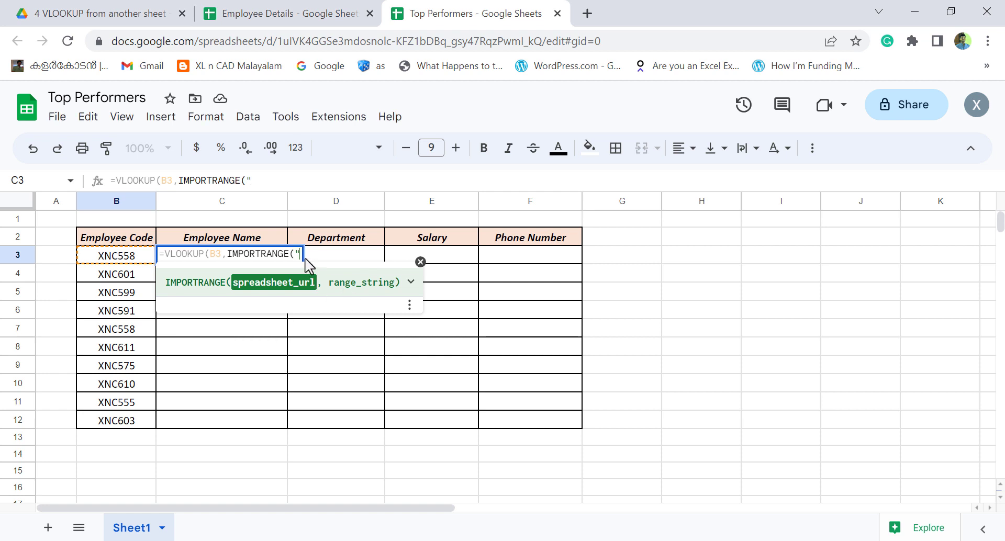
{"action": "right_click", "coordinate": [303, 257]}
{"action": "left_click", "coordinate": [352, 386]}
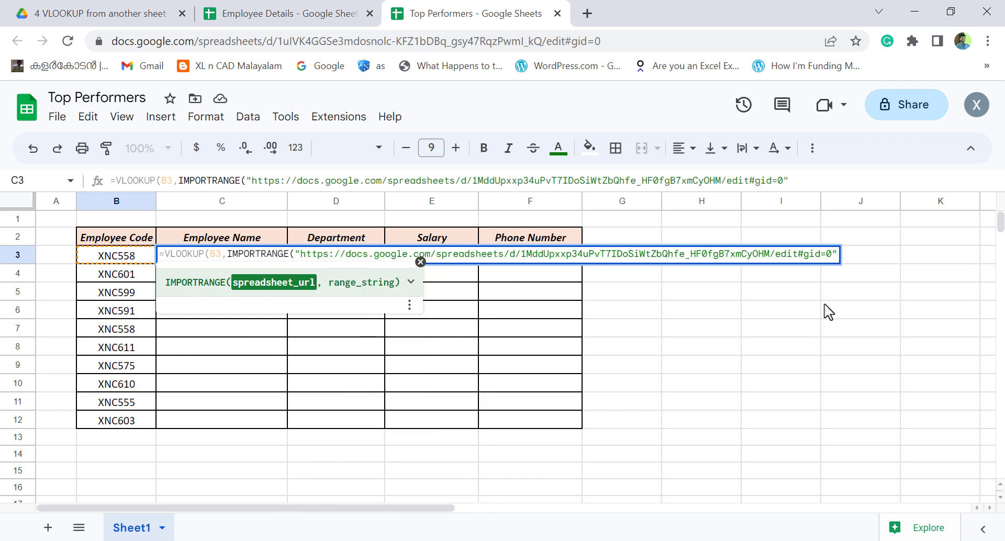
Add a comma after the URL and confirm the Employee Details data ends at row 65
{"action": "type", "text": ","}
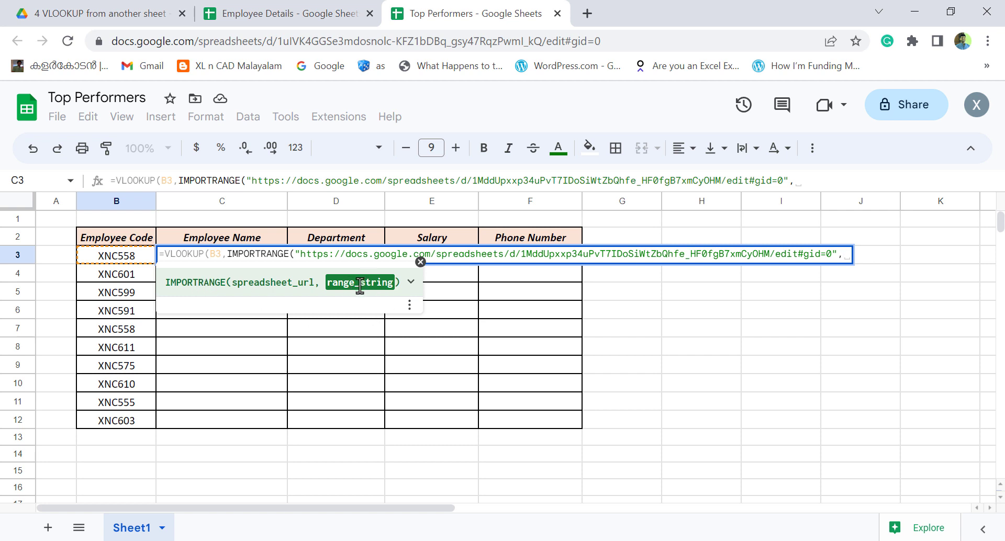
{"action": "left_click", "coordinate": [287, 18]}
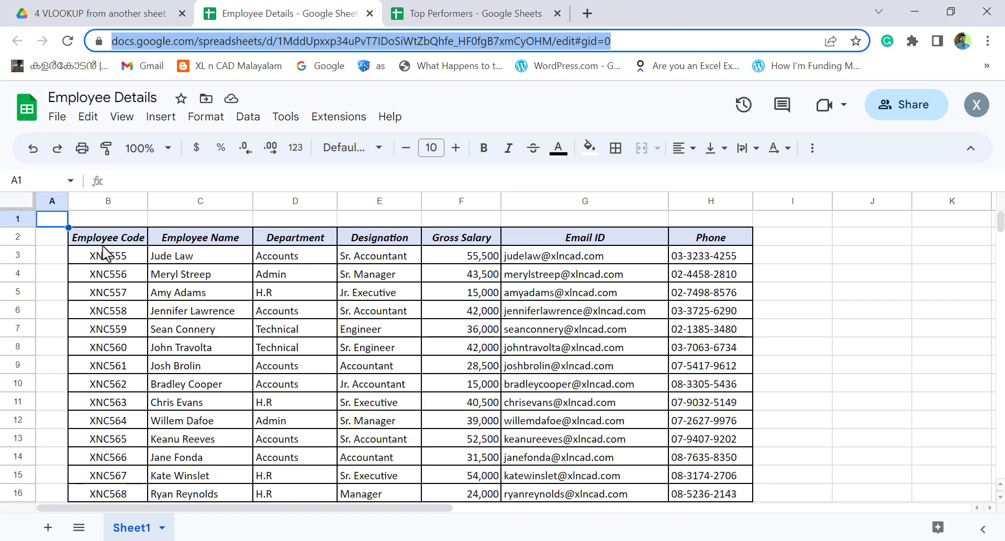
{"action": "scroll", "coordinate": [720, 380], "scroll_direction": "down", "scroll_amount": 20}
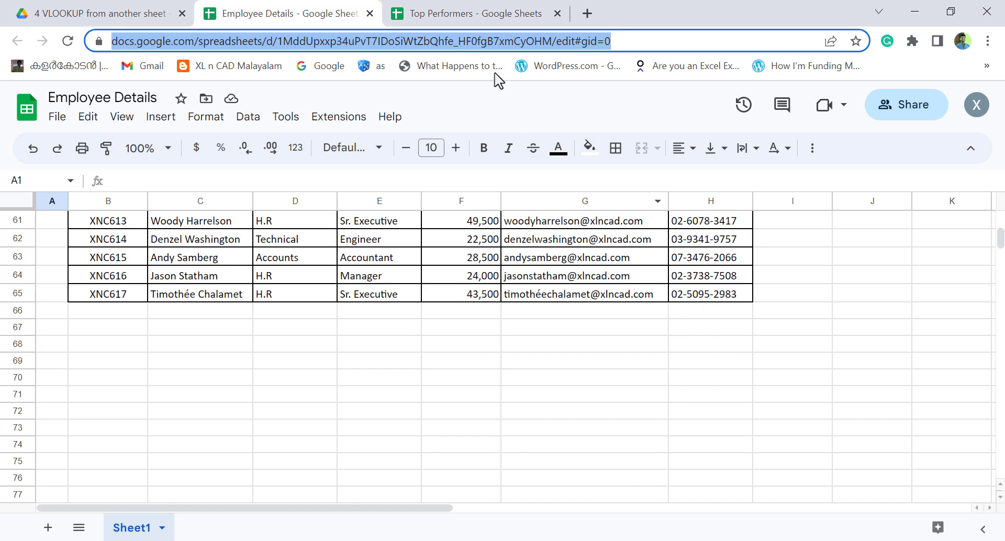
{"action": "left_click", "coordinate": [476, 15]}
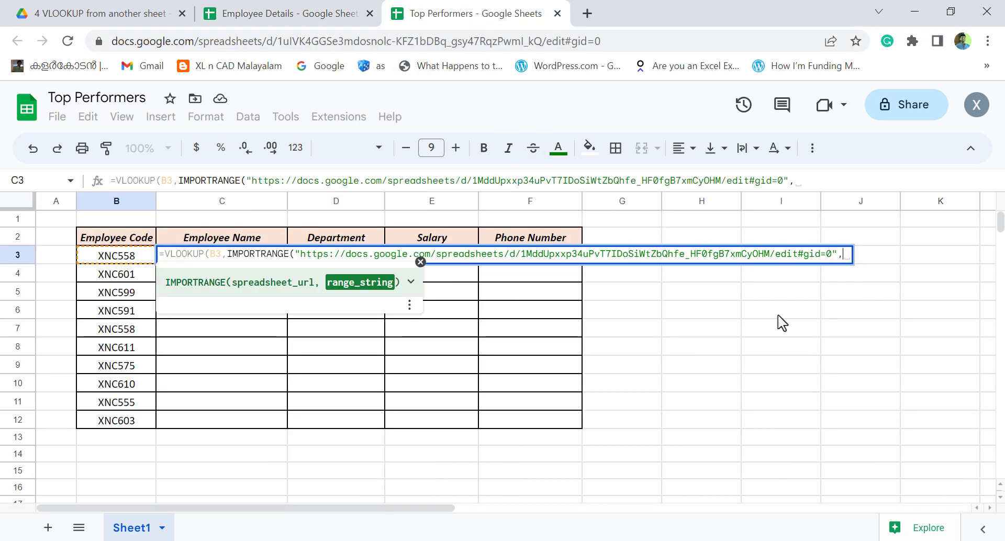
Give IMPORTRANGE the range "Sheet1!B3:H65" and close it in C3's formula
{"action": "type", "text": "\",\""}
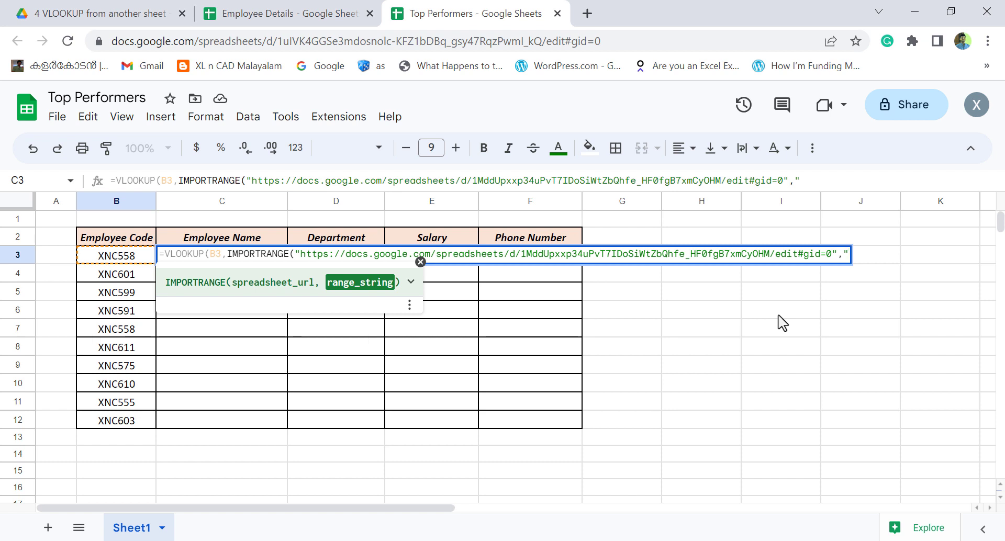
{"action": "type", "text": "Sheet1!B3"}
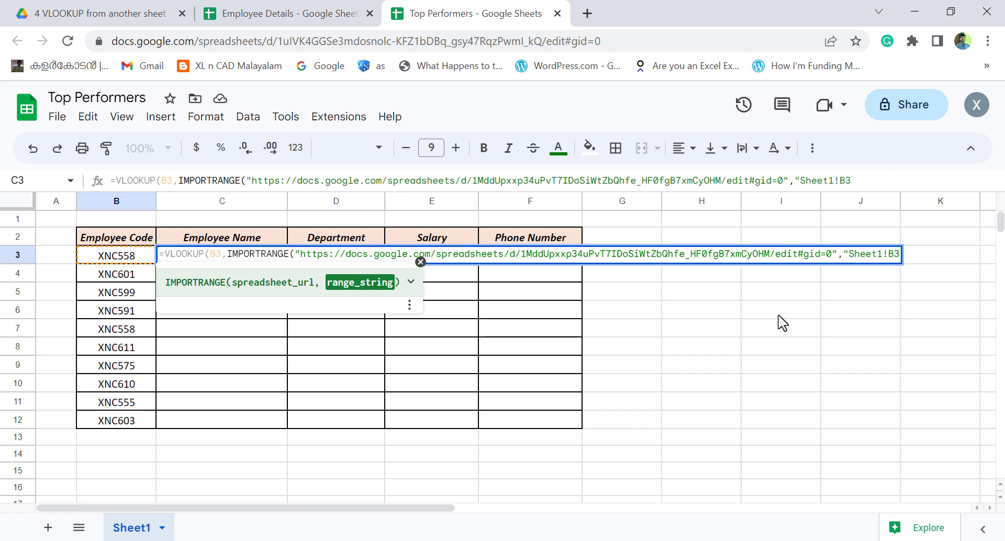
{"action": "type", "text": ":H65\""}
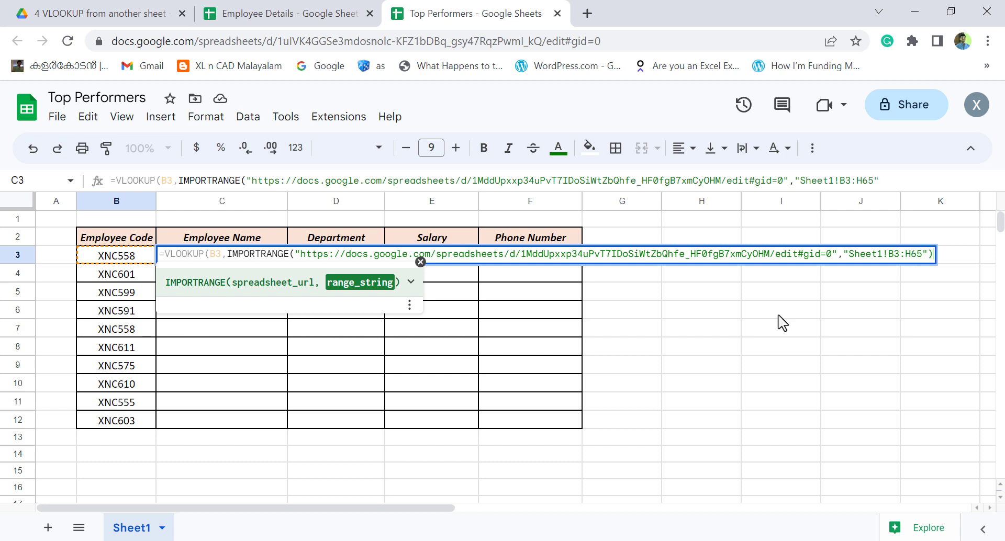
{"action": "type", "text": "),"}
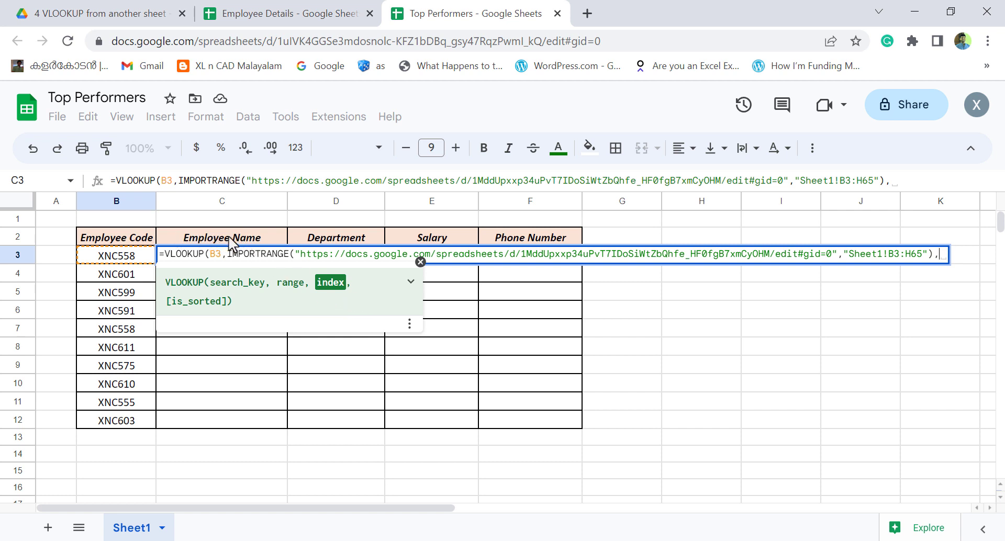
Finish C3's lookup with column index 2 and FALSE for exact match, and enter it
{"action": "left_click", "coordinate": [311, 19]}
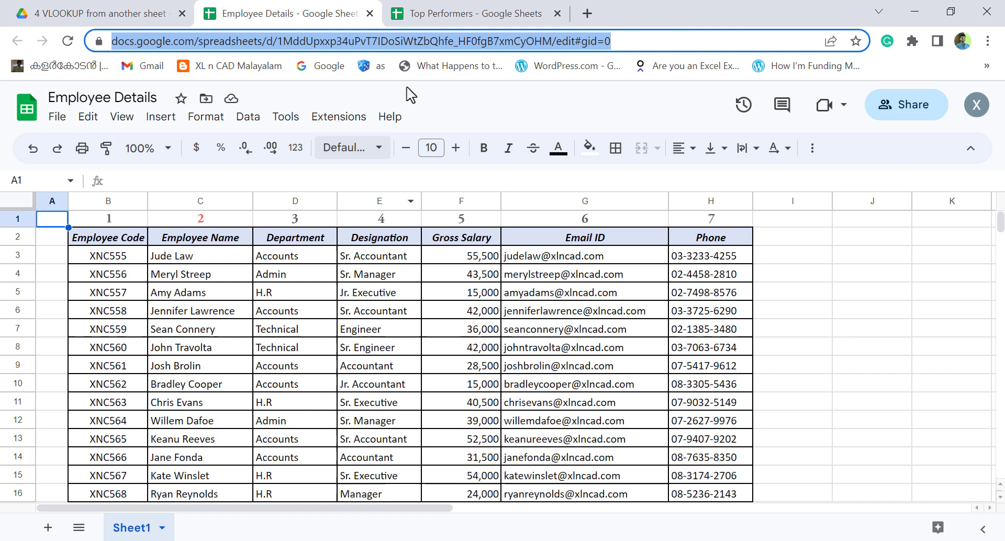
{"action": "left_click", "coordinate": [457, 10]}
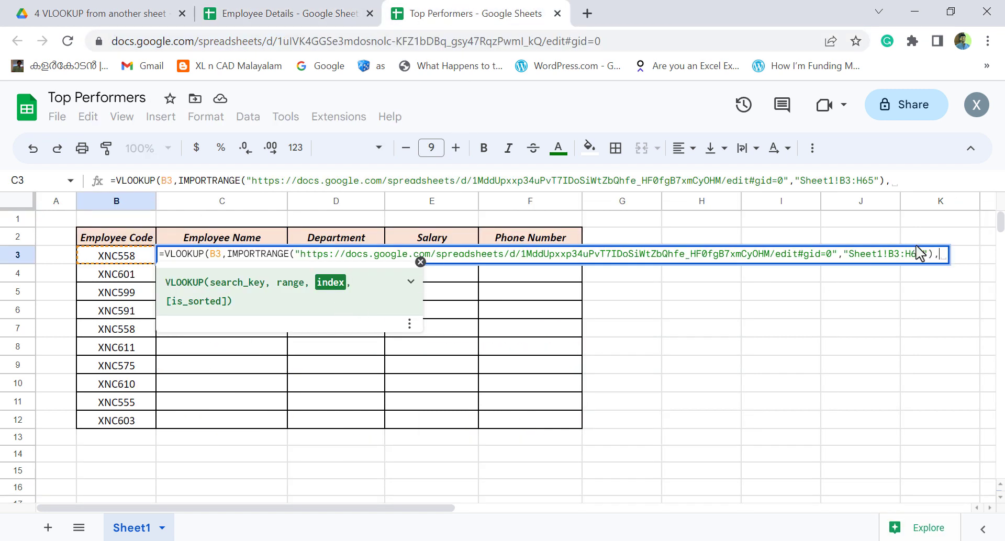
{"action": "type", "text": "2"}
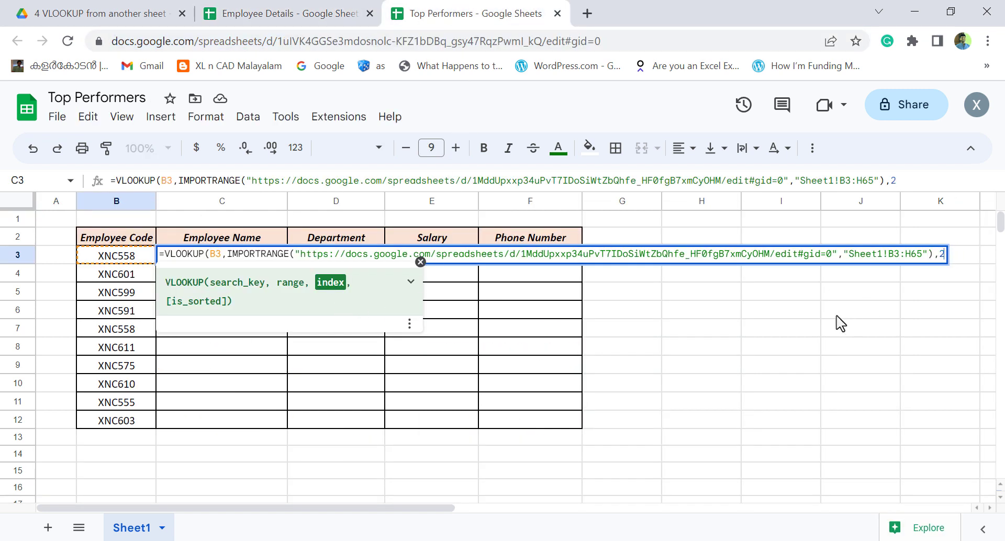
{"action": "type", "text": ","}
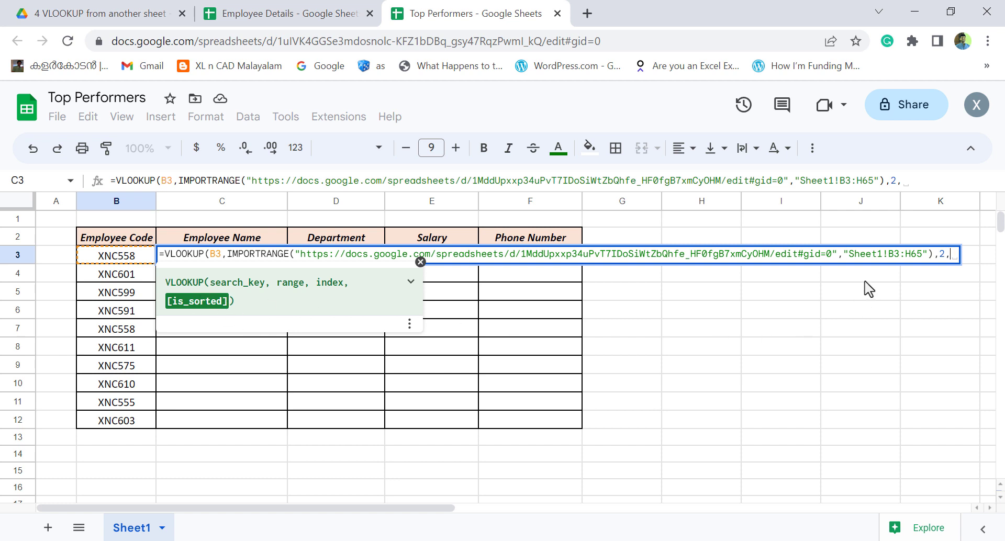
{"action": "type", "text": "FALSE)"}
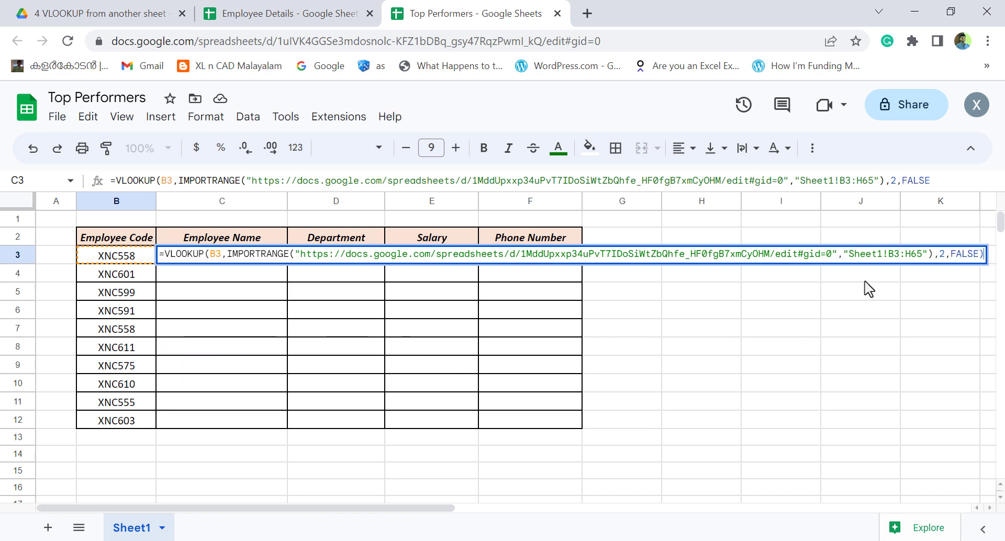
{"action": "key", "text": "Return"}
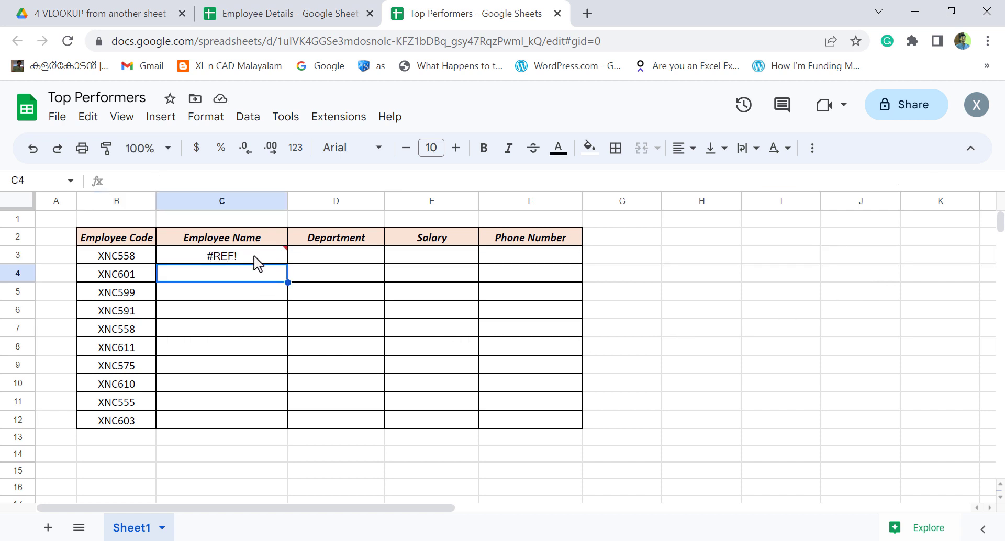
Allow access to Employee Details so C3's #REF! becomes the employee's name
{"action": "mouse_move", "coordinate": [257, 264]}
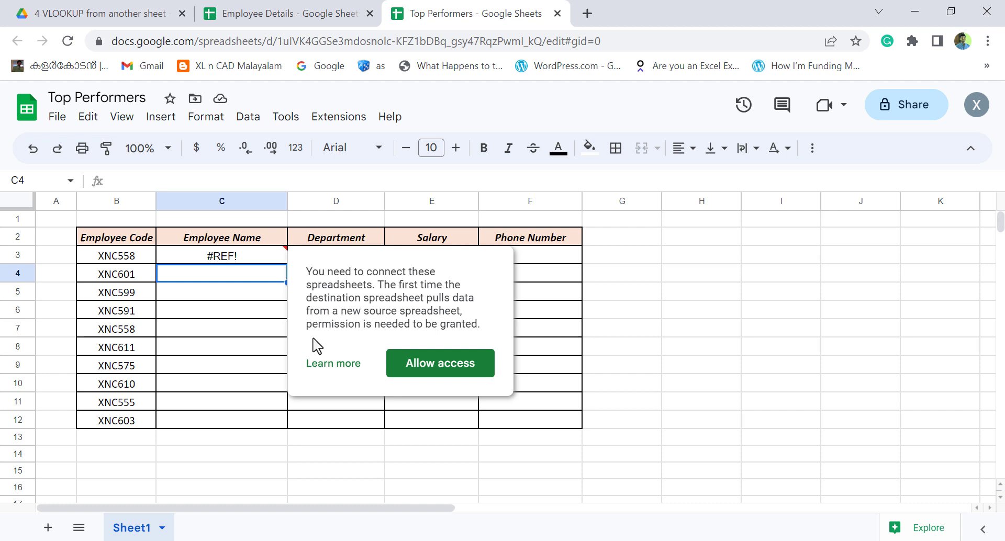
{"action": "left_click", "coordinate": [440, 365]}
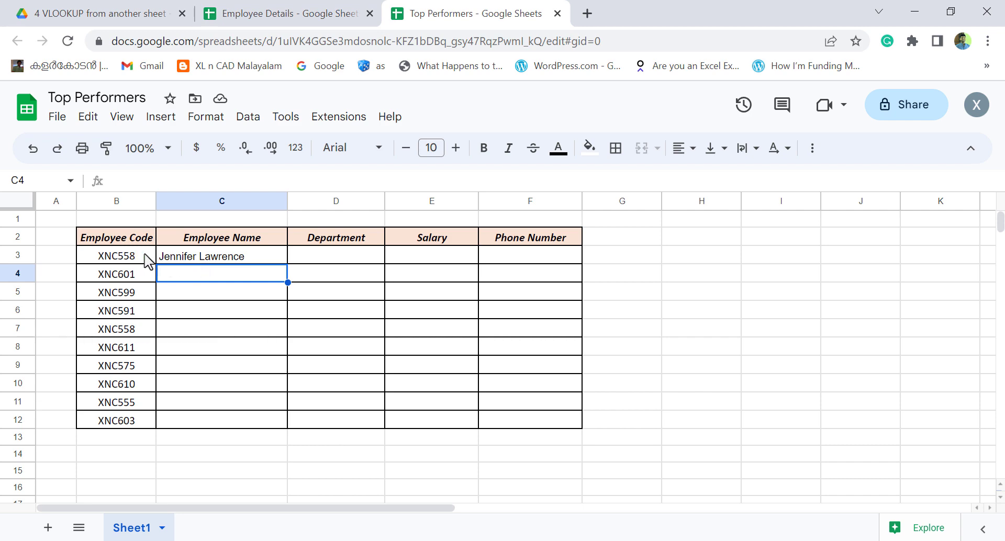
Change B3's code to XNC560 and check C3's name against the Employee Details record
{"action": "left_click", "coordinate": [257, 14]}
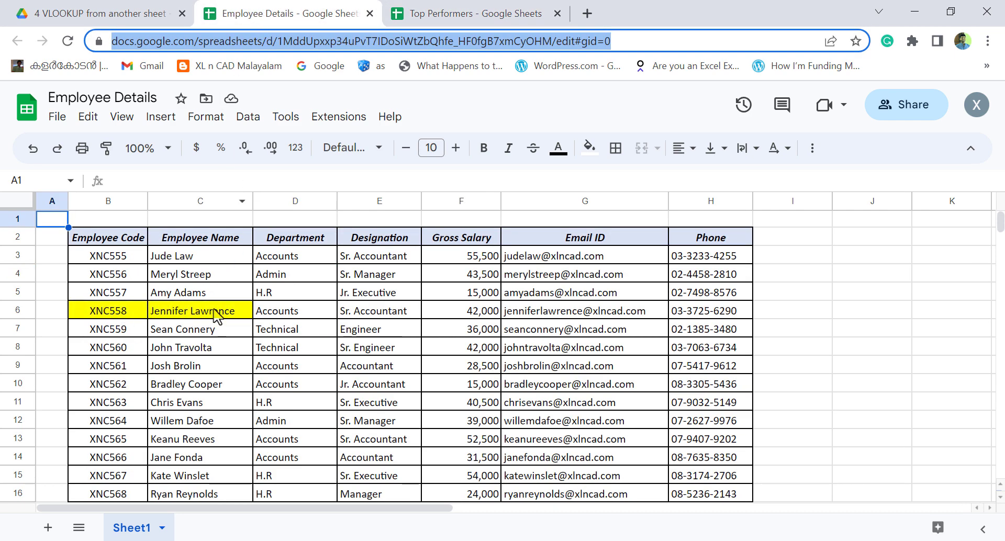
{"action": "left_click", "coordinate": [476, 14]}
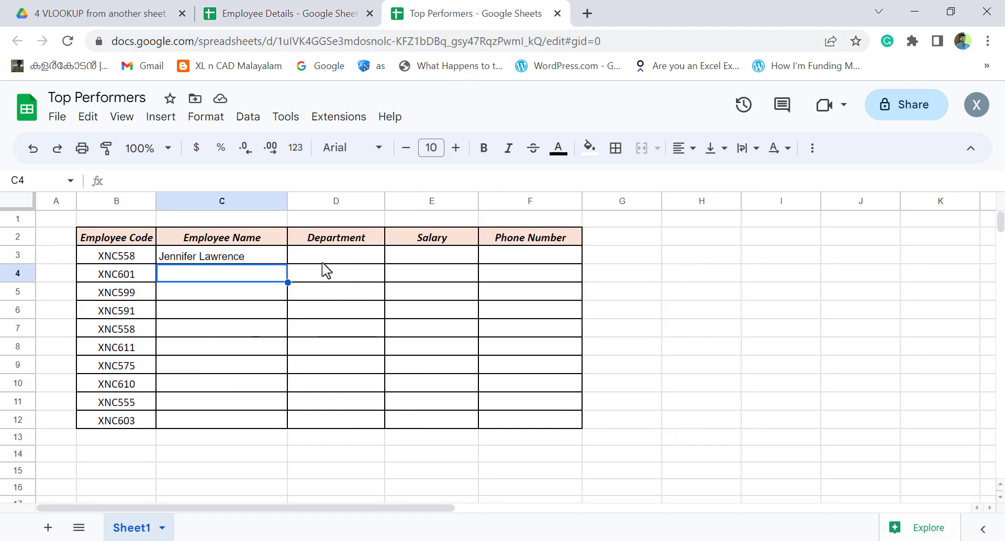
{"action": "left_click", "coordinate": [126, 259]}
{"action": "left_click_drag", "start_coordinate": [135, 181], "coordinate": [168, 181]}
{"action": "type", "text": "60"}
{"action": "key", "text": "Return"}
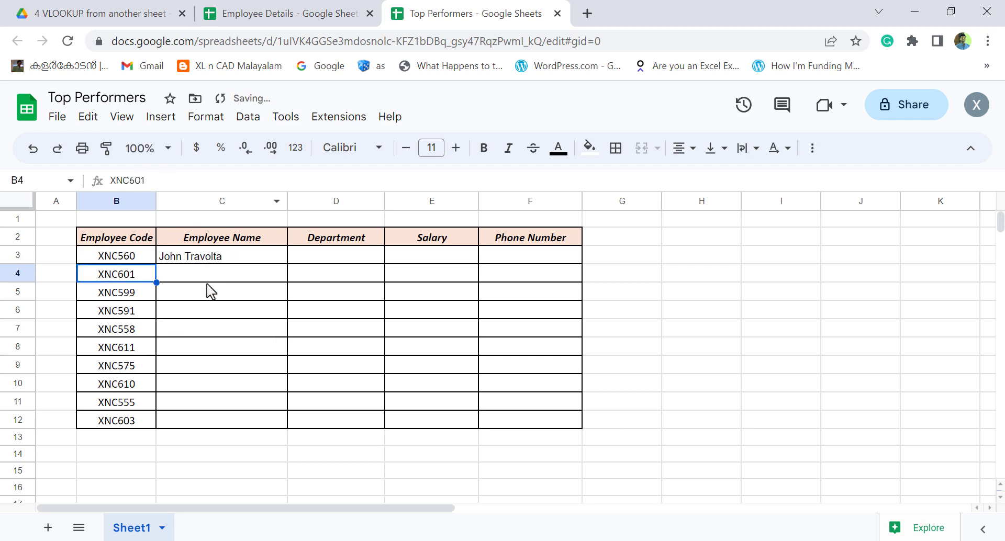
{"action": "left_click", "coordinate": [306, 16]}
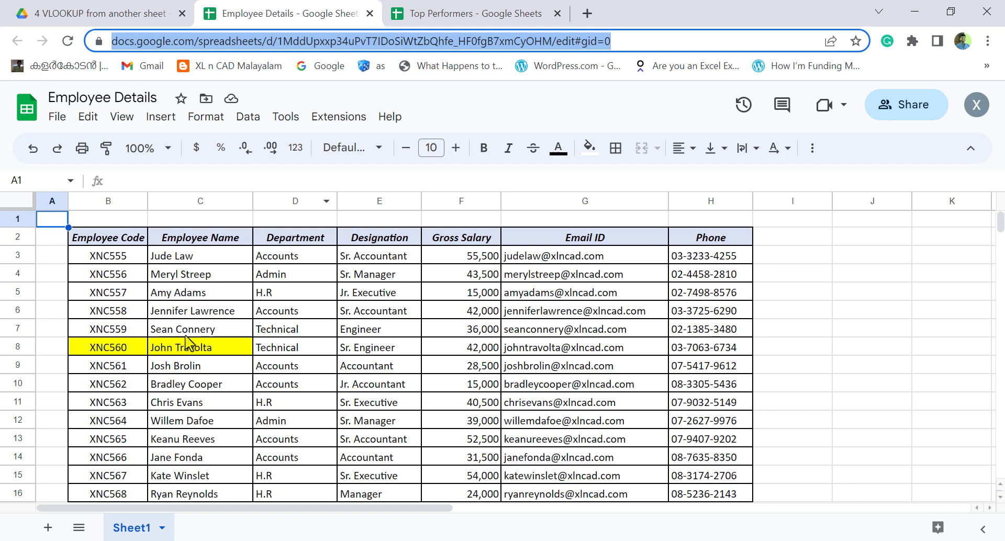
{"action": "left_click", "coordinate": [479, 11]}
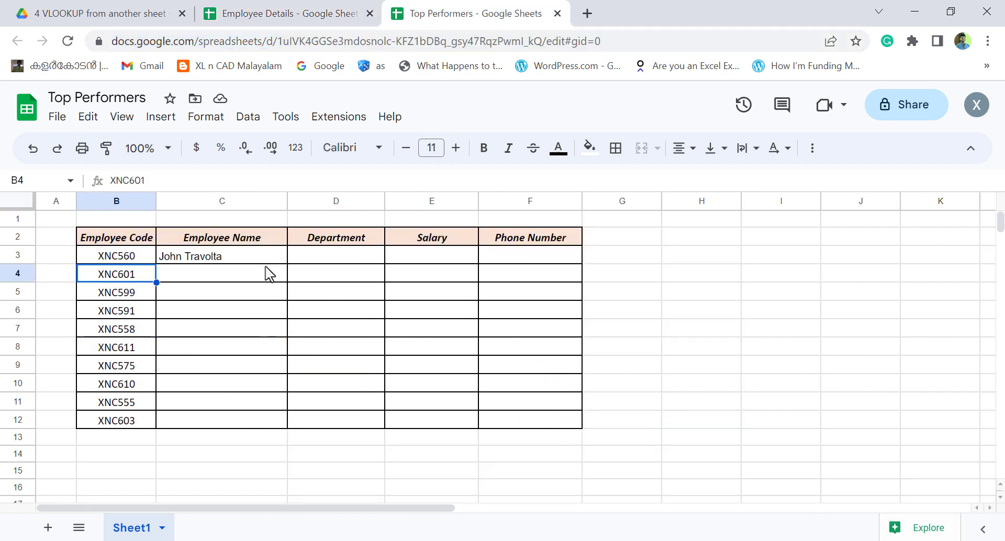
{"action": "left_click", "coordinate": [231, 256]}
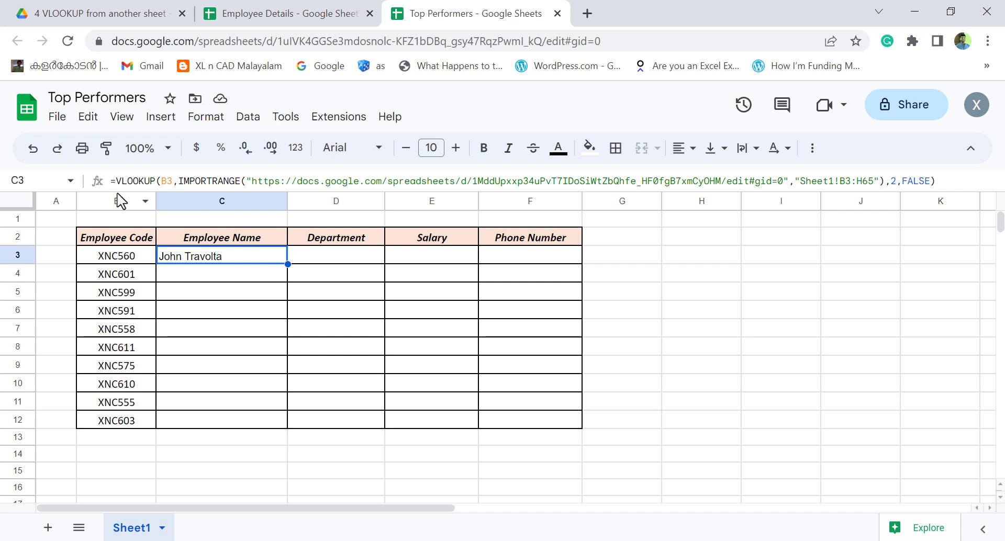
Lock C3's lookup key as $B3 and copy the formula across D3 to F3
{"action": "left_click", "coordinate": [161, 181]}
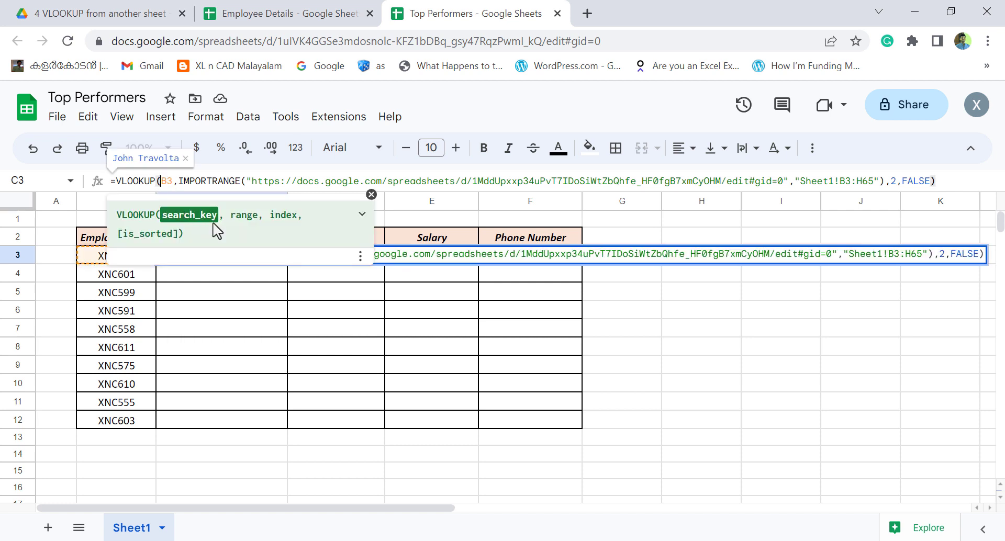
{"action": "type", "text": "$"}
{"action": "key", "text": "Return"}
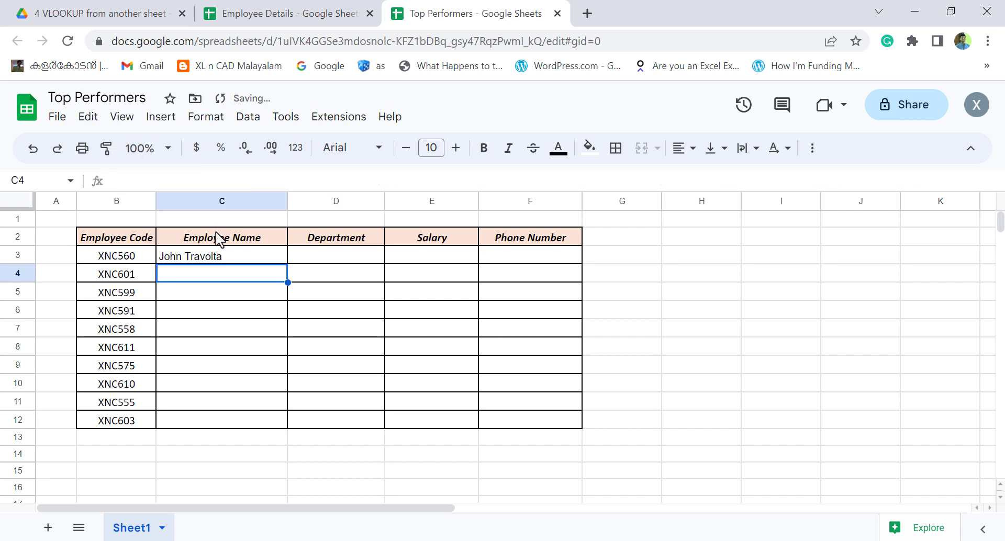
{"action": "left_click", "coordinate": [252, 260]}
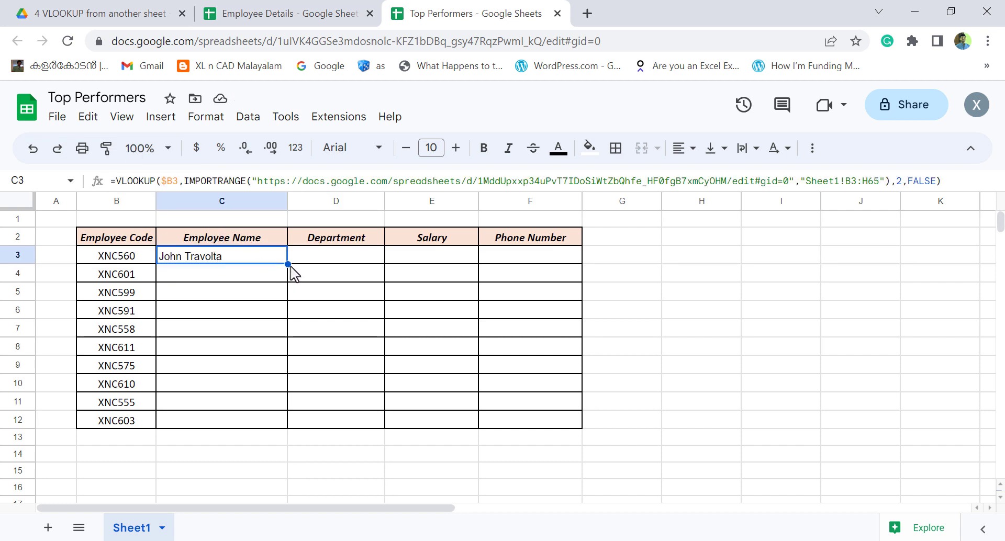
{"action": "left_click_drag", "start_coordinate": [287, 266], "coordinate": [574, 261]}
{"action": "left_click", "coordinate": [356, 261]}
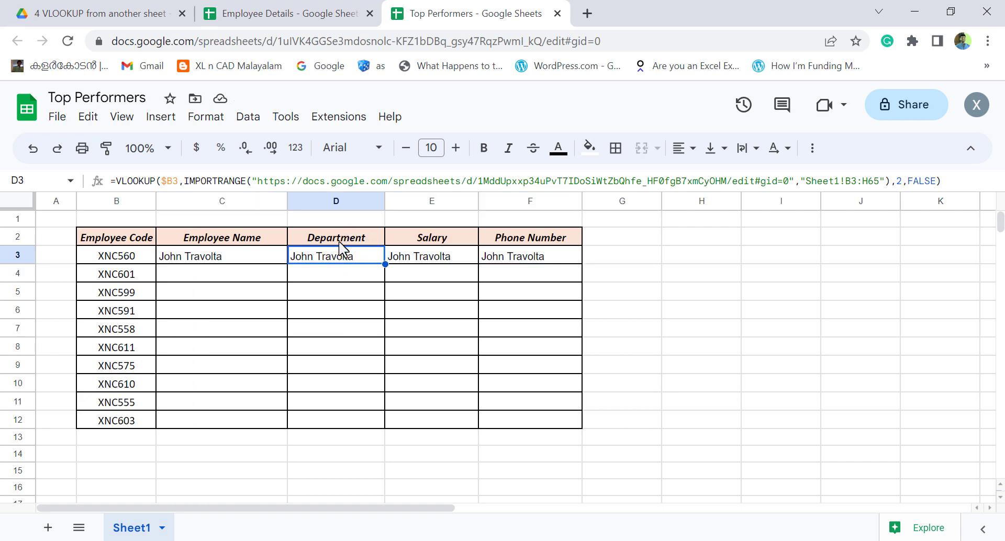
Change D3's VLOOKUP column index from 2 to 3 so it shows department Technical
{"action": "left_click", "coordinate": [288, 14]}
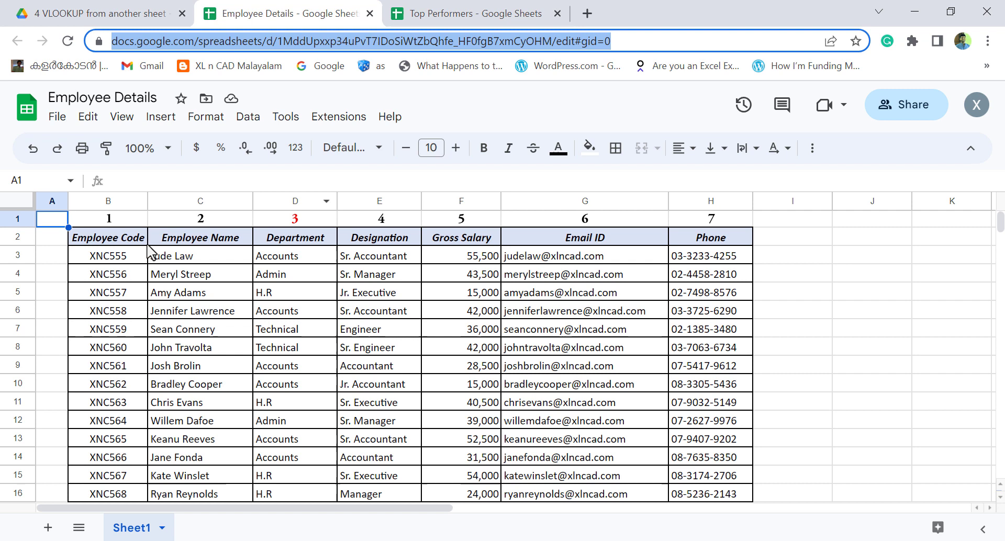
{"action": "left_click", "coordinate": [478, 12]}
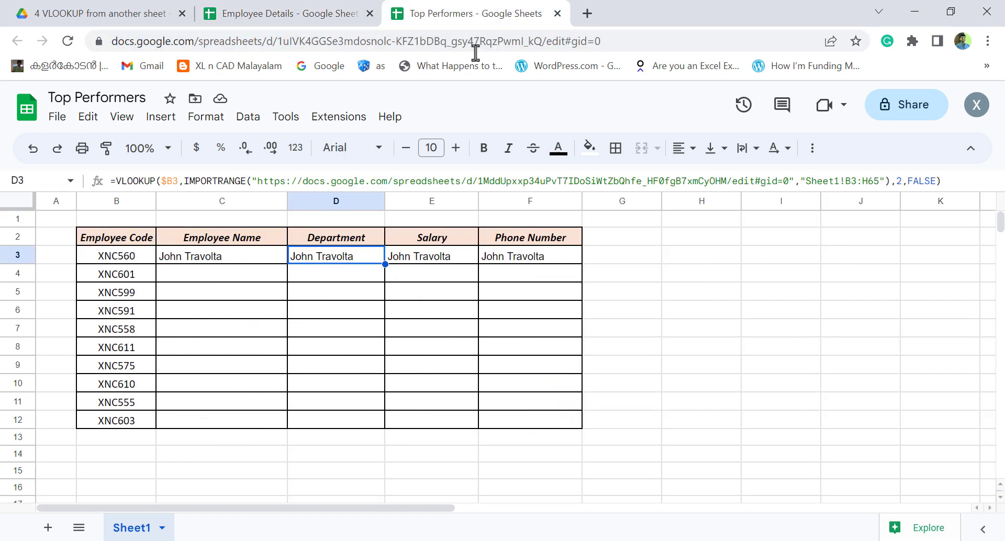
{"action": "double_click", "coordinate": [896, 181]}
{"action": "type", "text": "3"}
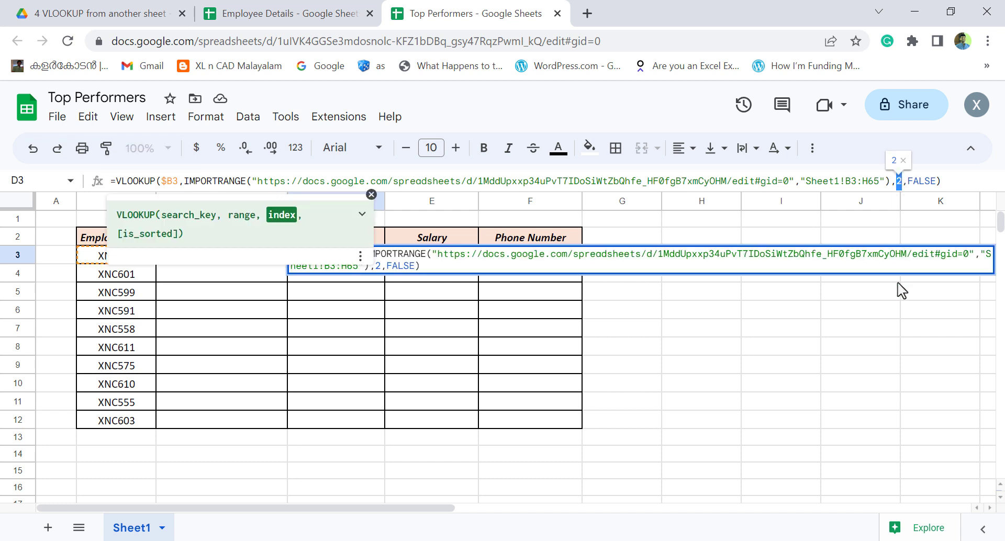
{"action": "key", "text": "Return"}
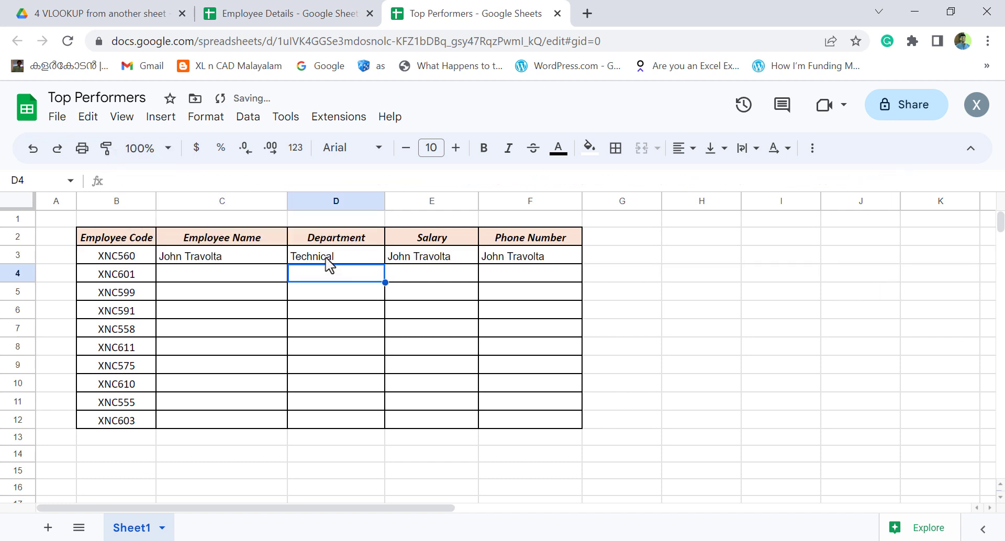
{"action": "left_click", "coordinate": [321, 13]}
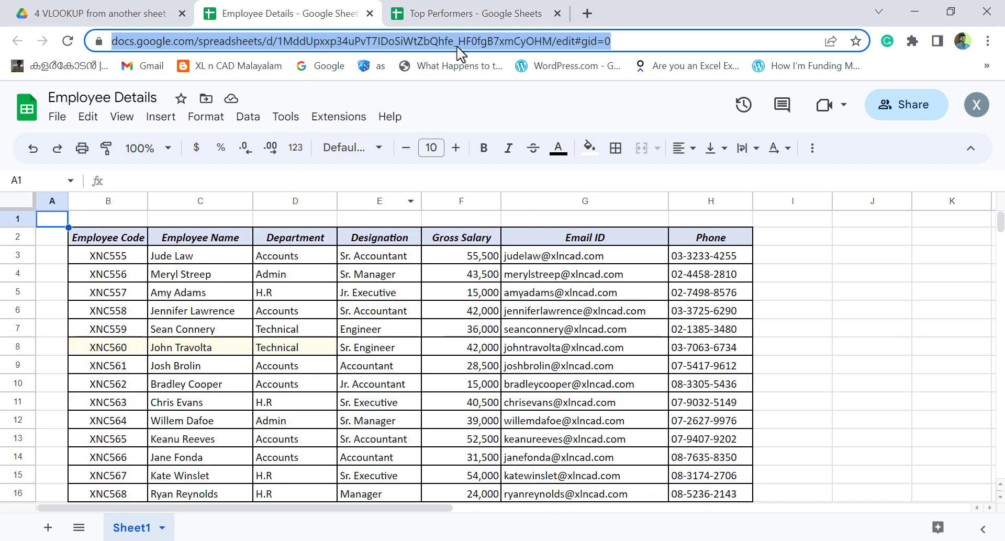
{"action": "left_click", "coordinate": [472, 13]}
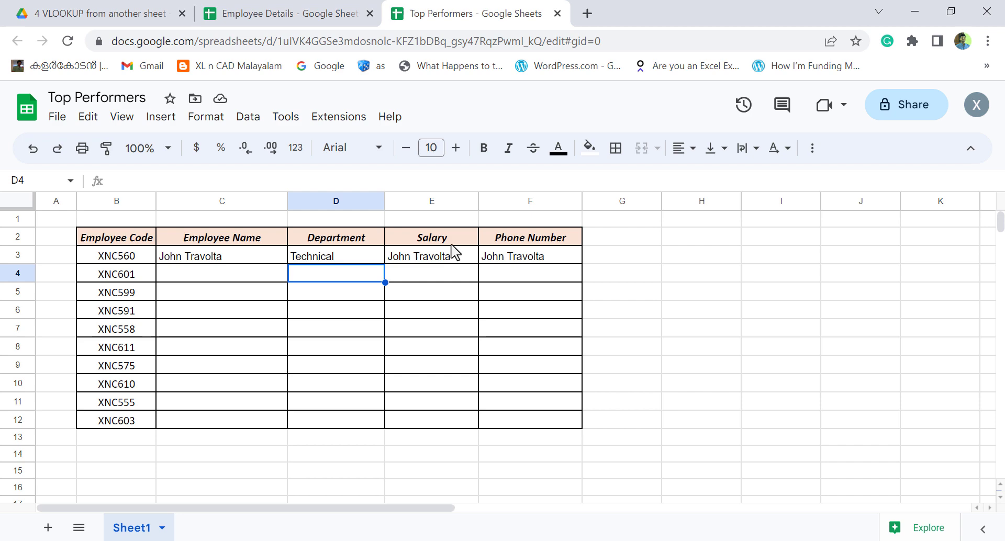
Change E3's VLOOKUP column index to 5 so it returns the salary 42000
{"action": "left_click", "coordinate": [343, 20]}
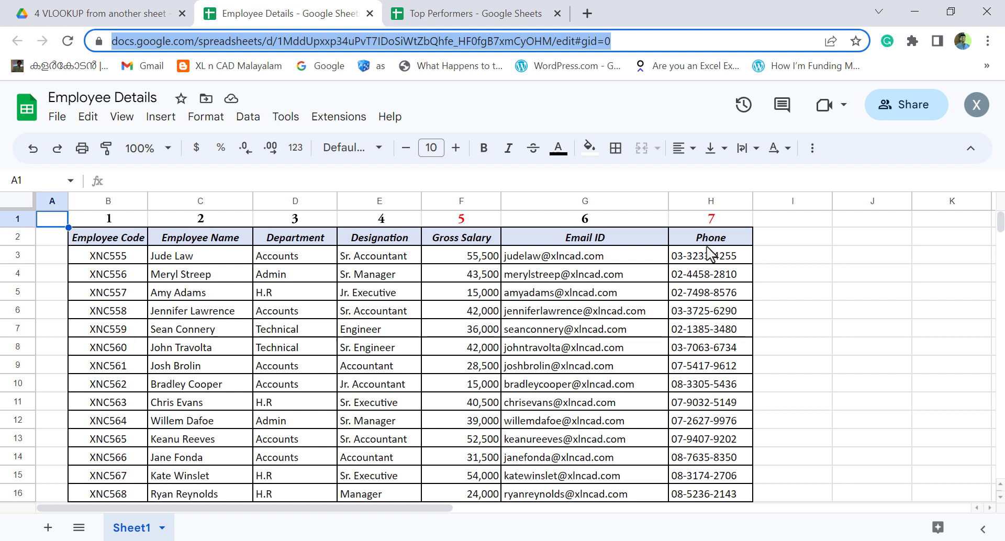
{"action": "left_click", "coordinate": [478, 13]}
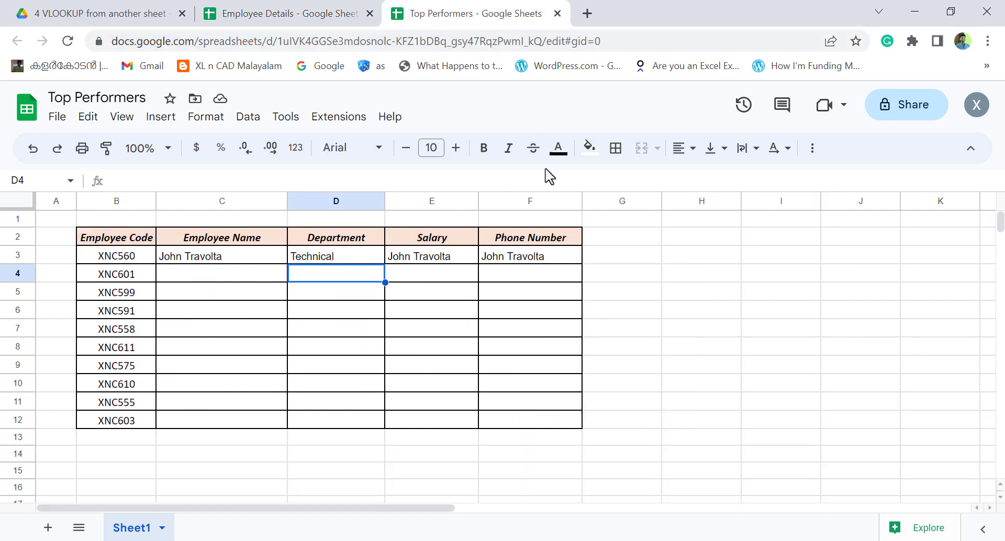
{"action": "left_click", "coordinate": [445, 261]}
{"action": "left_click", "coordinate": [898, 184]}
{"action": "type", "text": "5\"),5,FALSE)"}
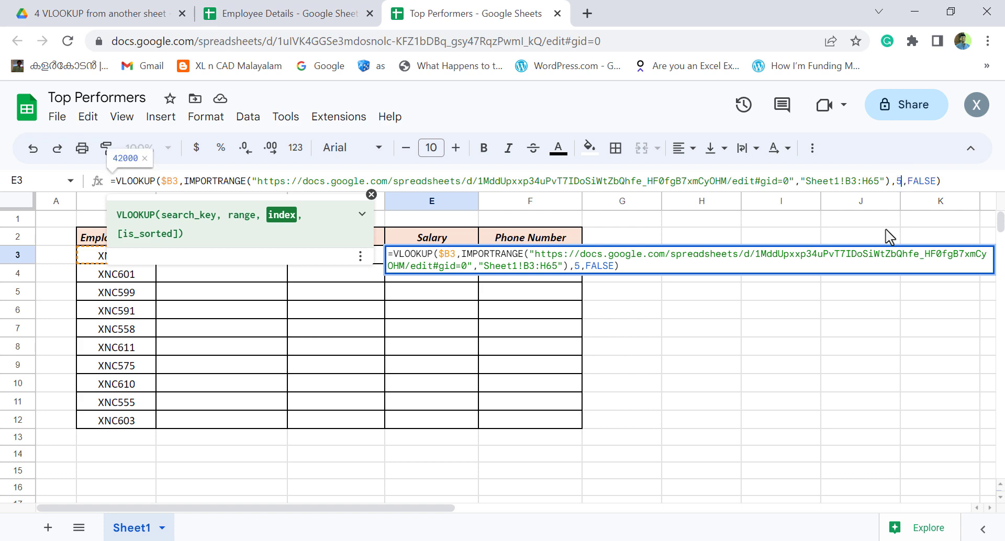
{"action": "key", "text": "Return"}
Change F3's VLOOKUP column index to 7 to return the phone number, checked against Employee Details
{"action": "left_click", "coordinate": [558, 260]}
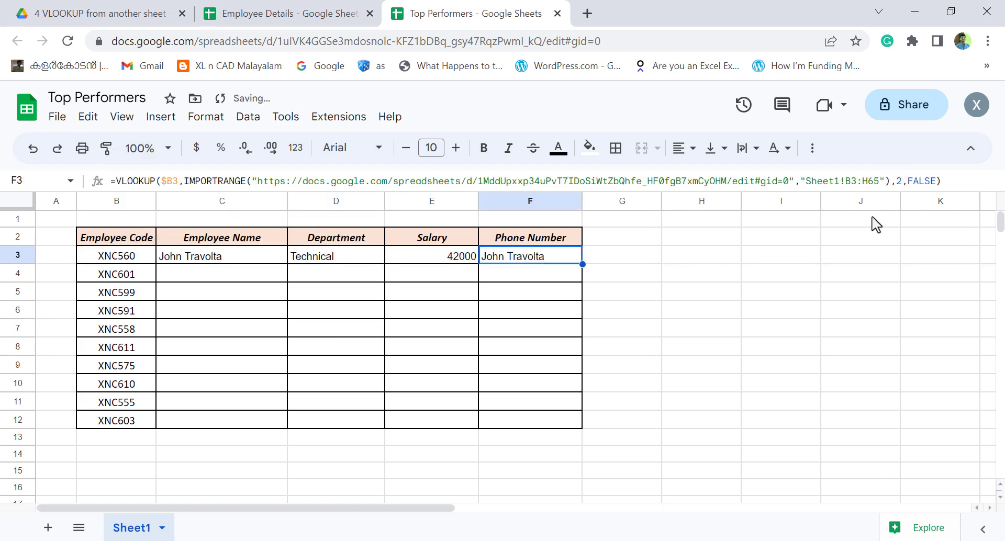
{"action": "double_click", "coordinate": [898, 182]}
{"action": "type", "text": "7"}
{"action": "key", "text": "Return"}
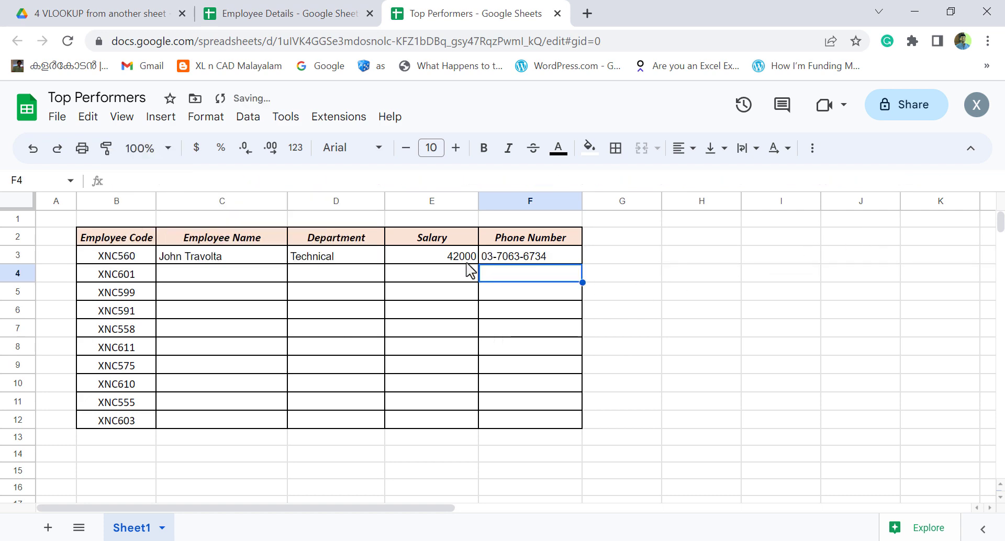
{"action": "left_click", "coordinate": [309, 24]}
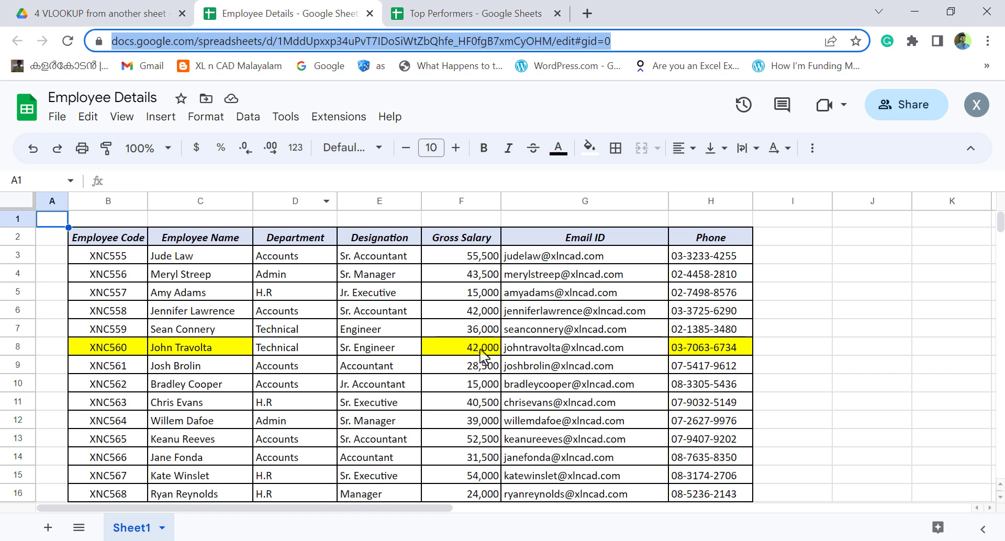
{"action": "key", "text": "ctrl+Tab"}
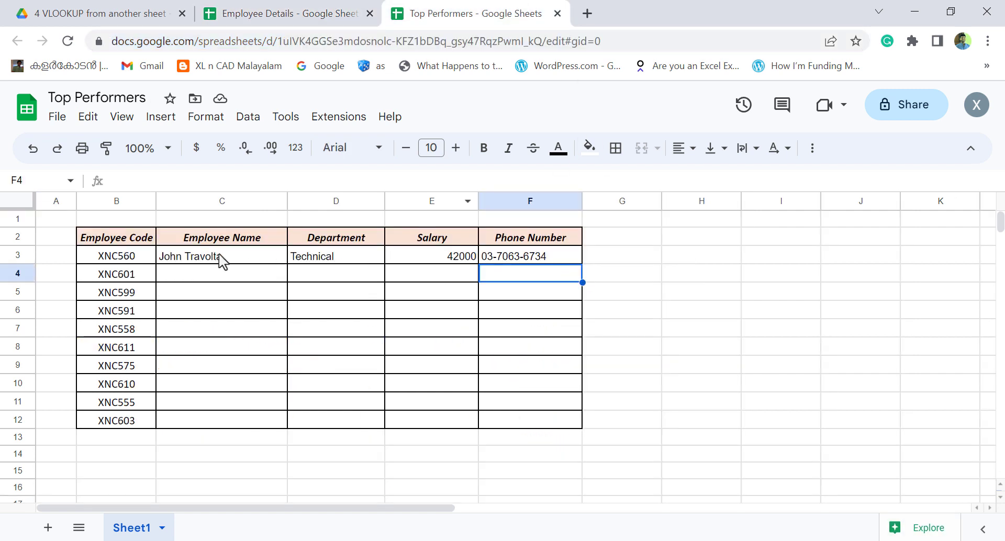